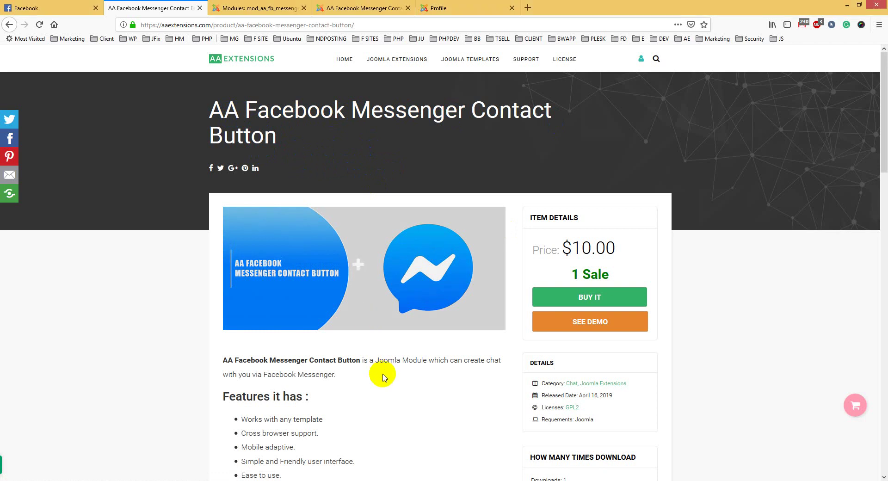
Highlight each 'Features it has' item: any template, cross-browser support, mobile adaptive, animation effects.
scroll(381, 370, down, 3)
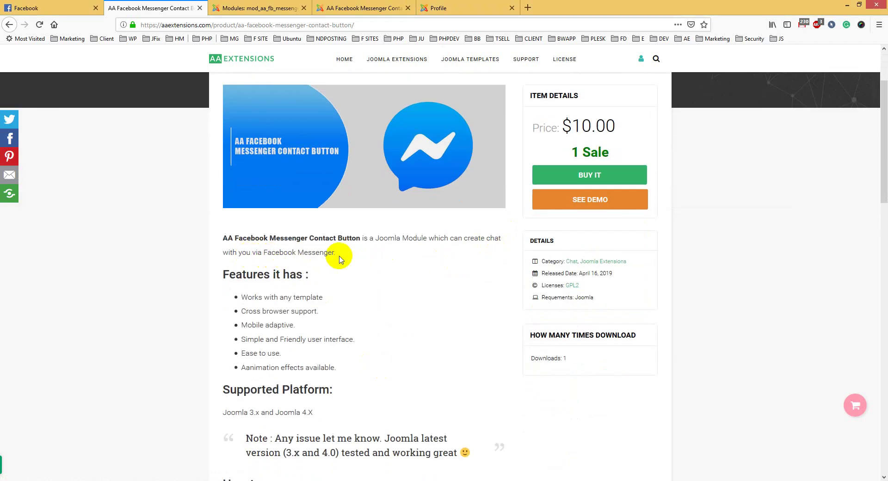
scroll(338, 272, down, 1)
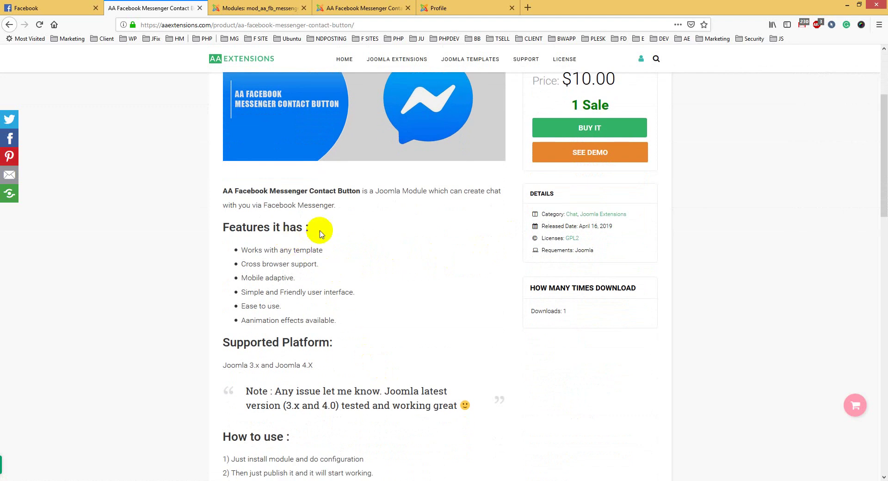
drag(317, 229, 229, 233)
drag(324, 249, 254, 252)
drag(323, 264, 249, 267)
drag(314, 278, 251, 277)
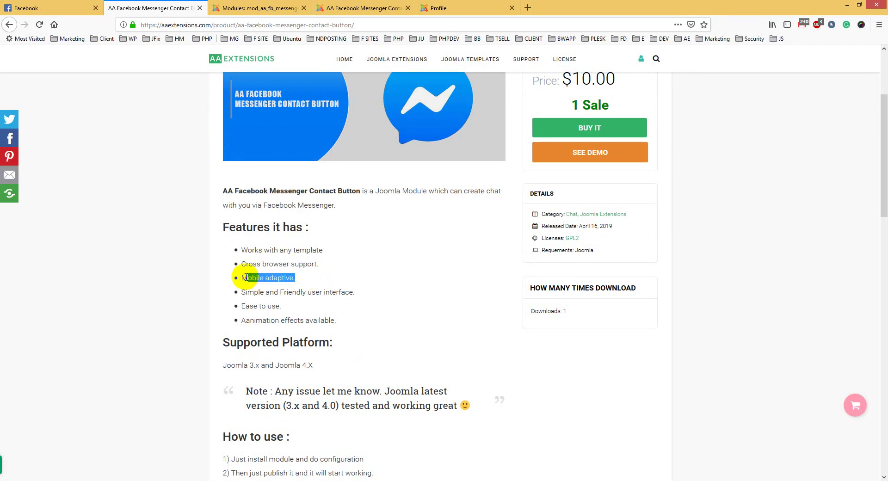
scroll(352, 259, down, 2)
drag(354, 245, 248, 258)
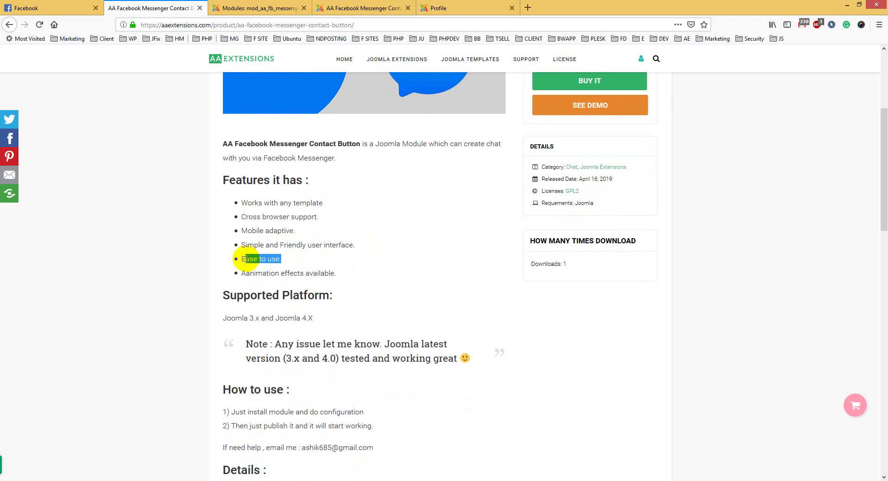
drag(337, 273, 250, 273)
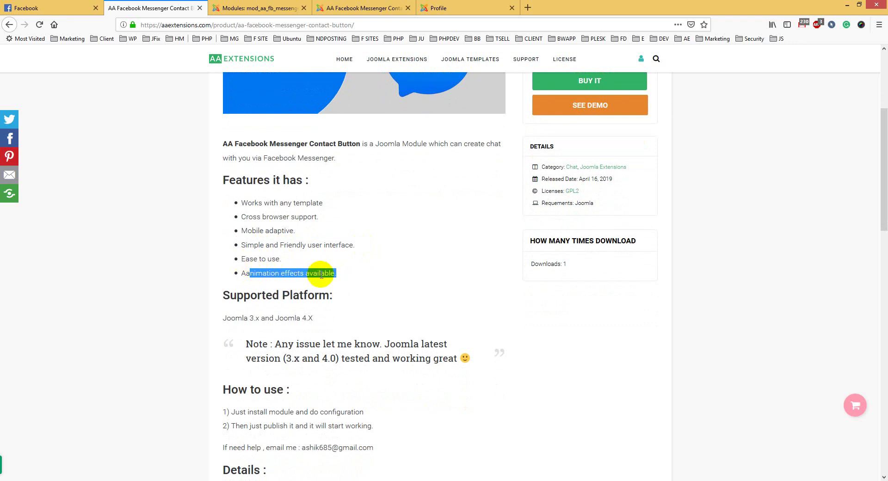
scroll(324, 277, up, 2)
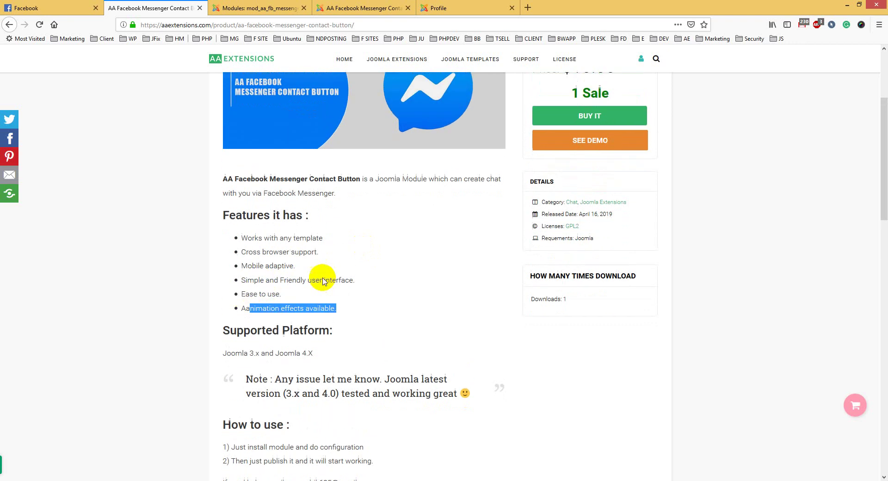
Switch to the fourth tab, the Joomla Demo page with the Messenger button.
click(371, 7)
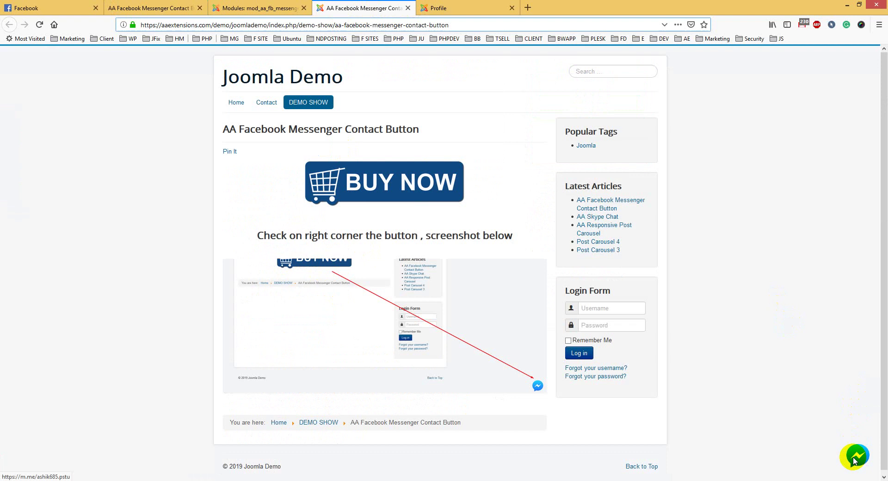
mouse_move(311, 113)
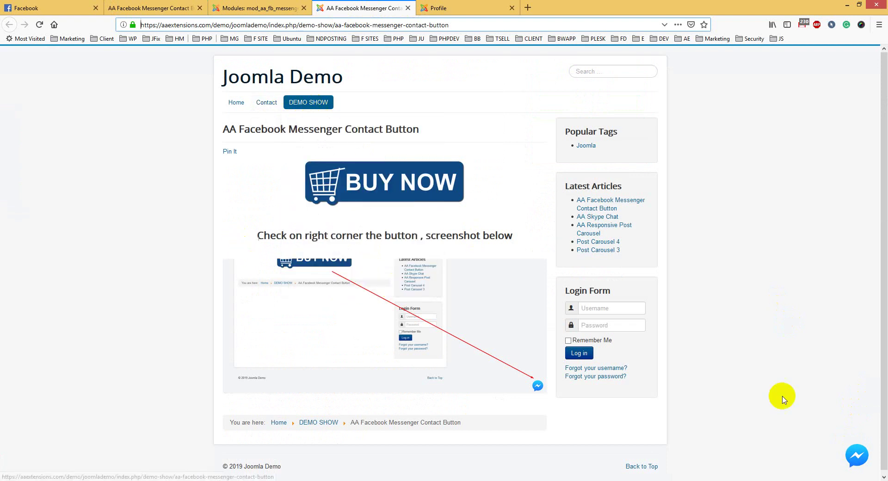
click(858, 457)
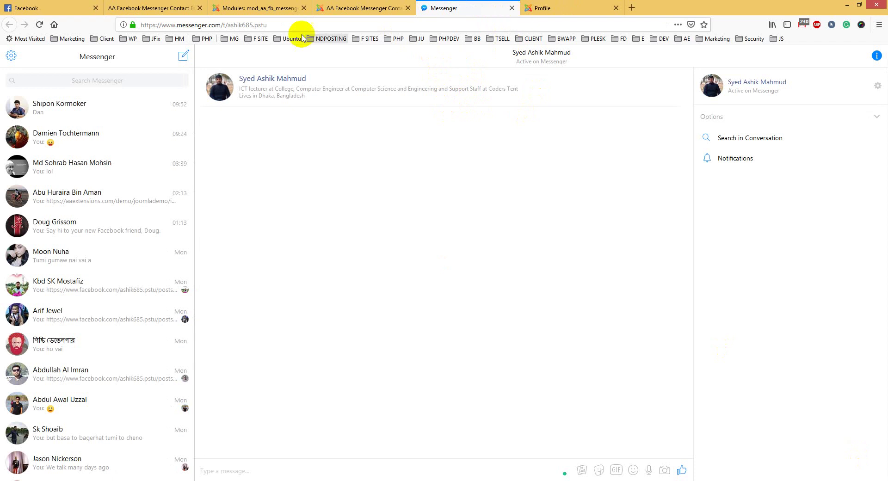
drag(272, 25, 241, 23)
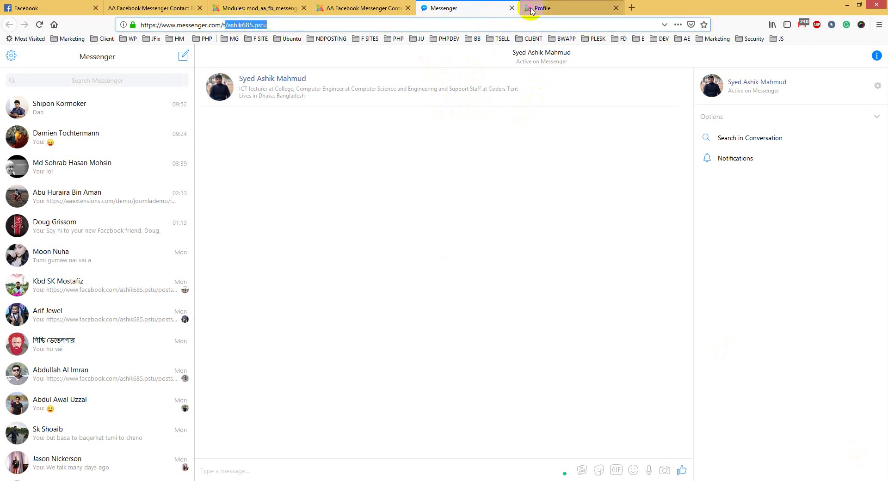
click(510, 8)
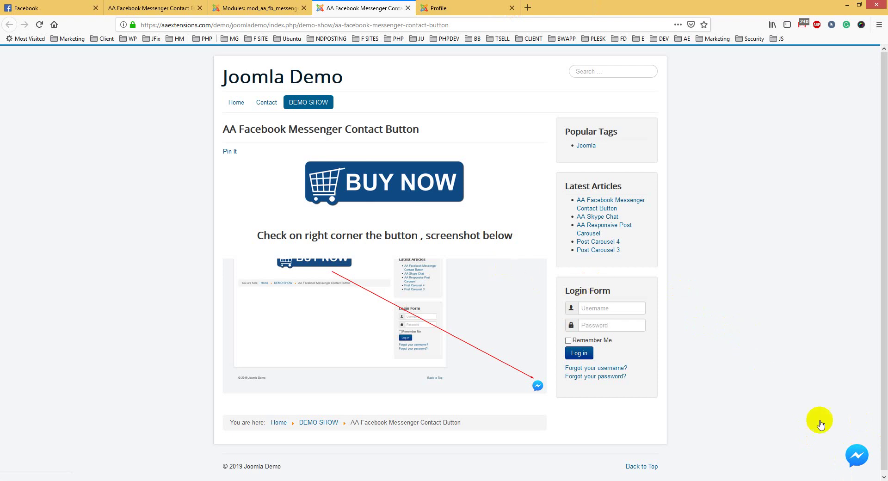
View the module's Menu Assignment, set to only selected pages, in the admin editor.
click(281, 8)
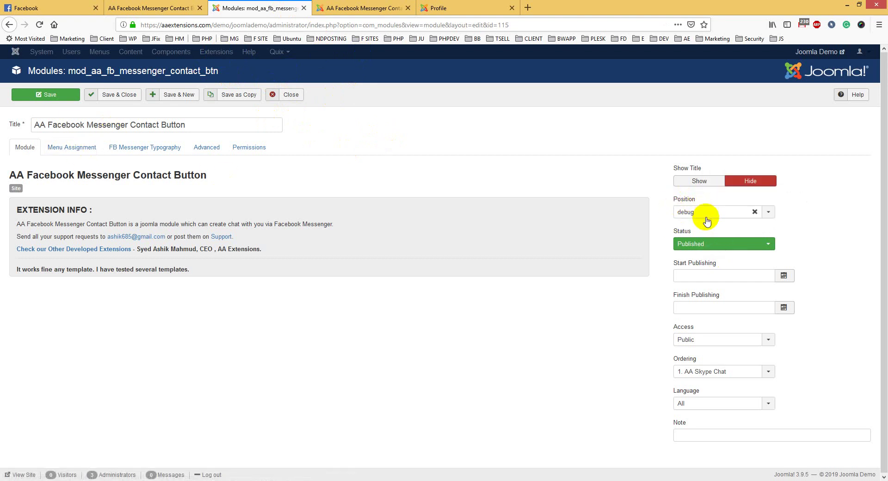
click(74, 149)
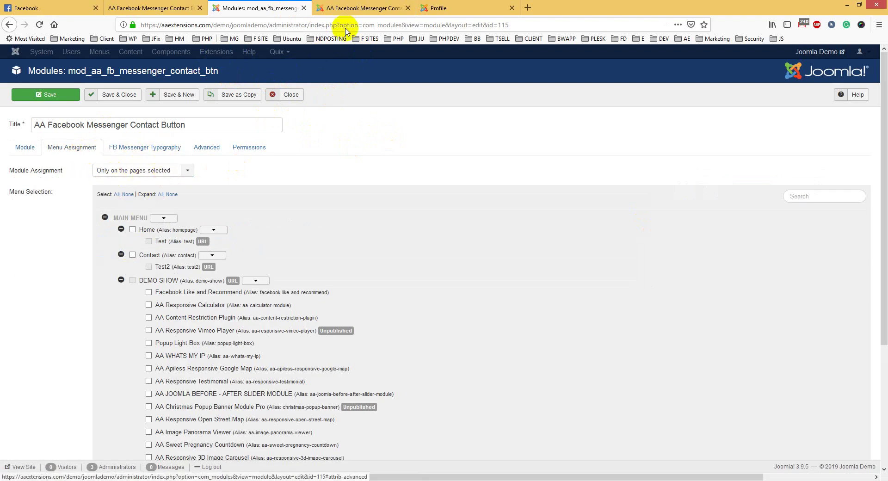
click(365, 8)
click(238, 8)
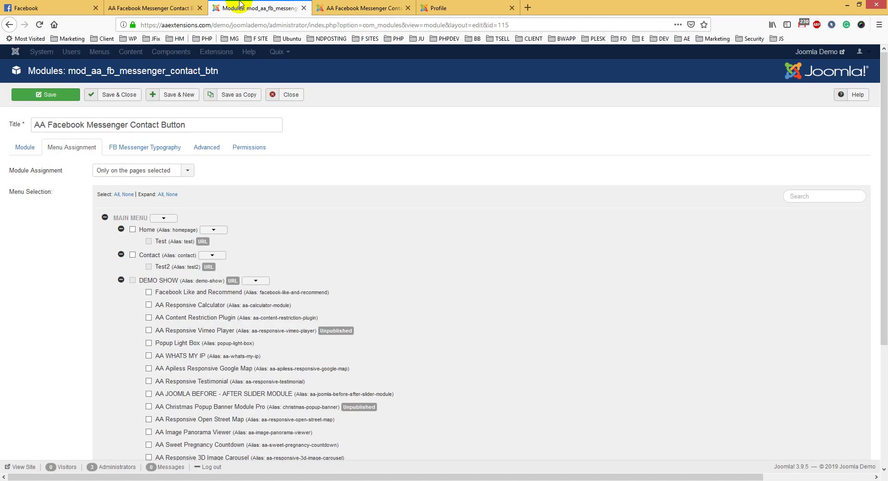
Under FB Messenger Typography, copy the example Facebook profile URL from the Profile Help text.
click(156, 151)
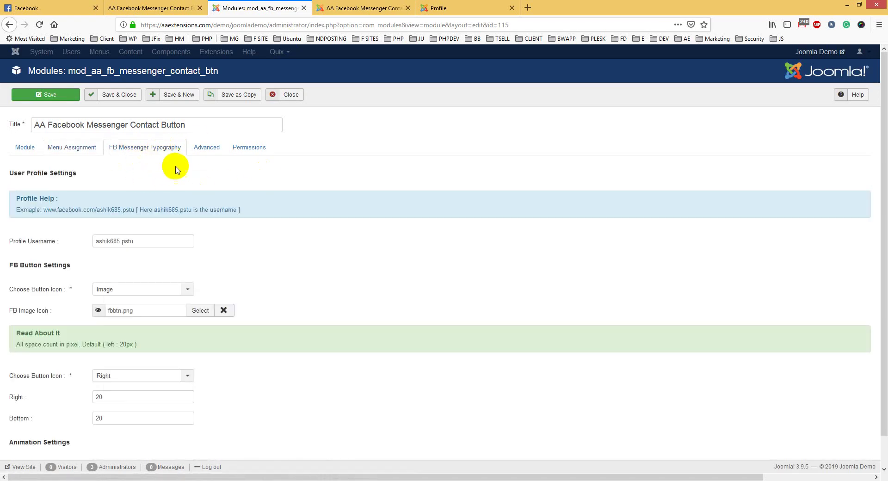
drag(84, 174, 16, 172)
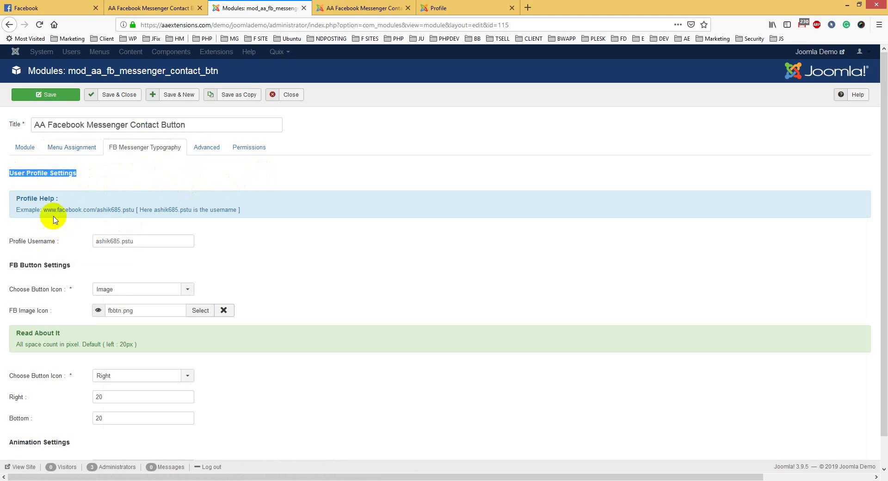
drag(48, 211, 134, 211)
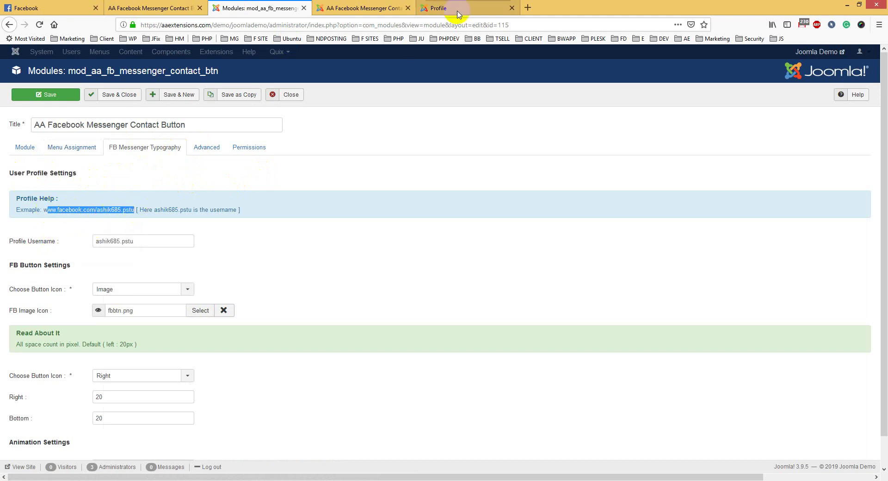
click(143, 208)
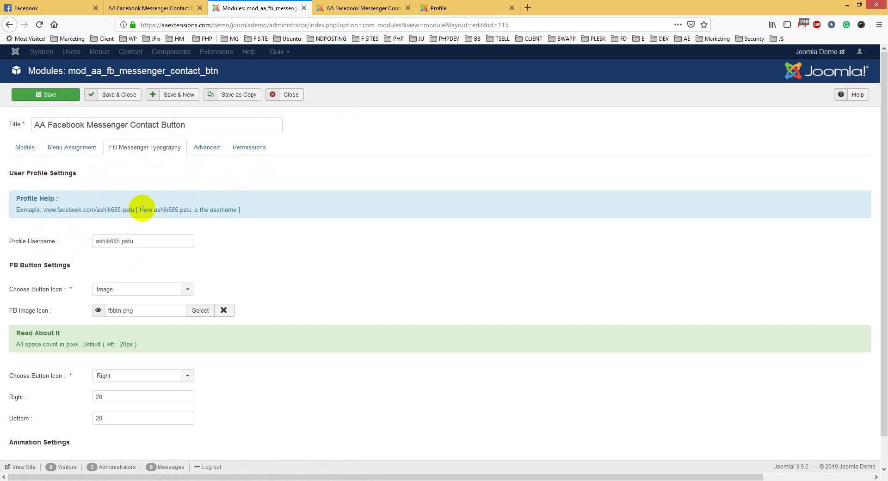
drag(135, 209, 69, 209)
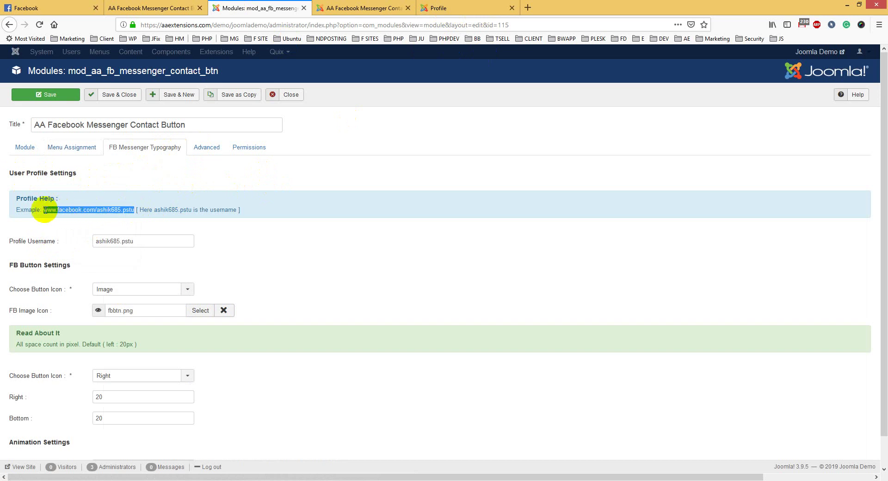
right_click(92, 211)
click(103, 220)
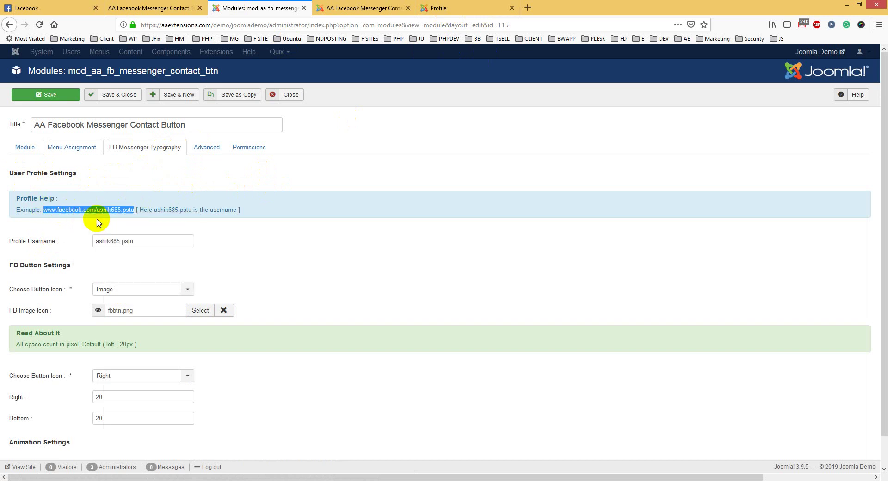
Load the copied Facebook profile URL in a new tab and place the cursor after the username.
click(528, 8)
right_click(490, 31)
click(518, 61)
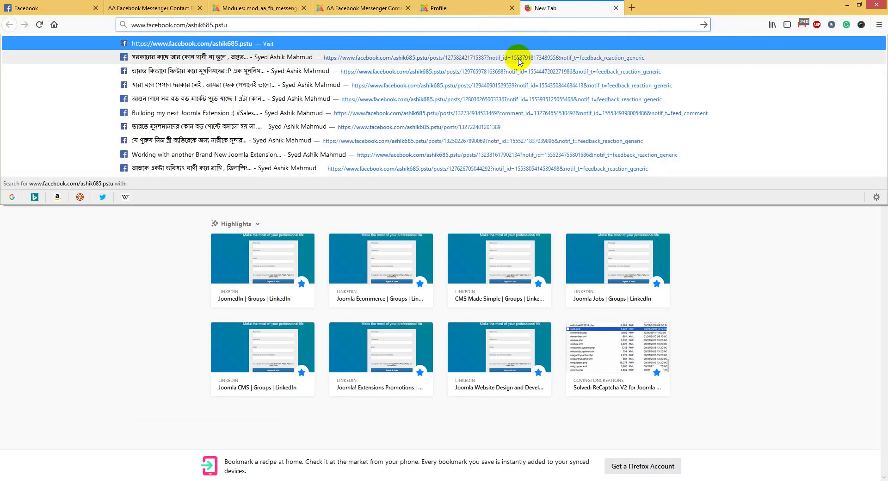
key(Return)
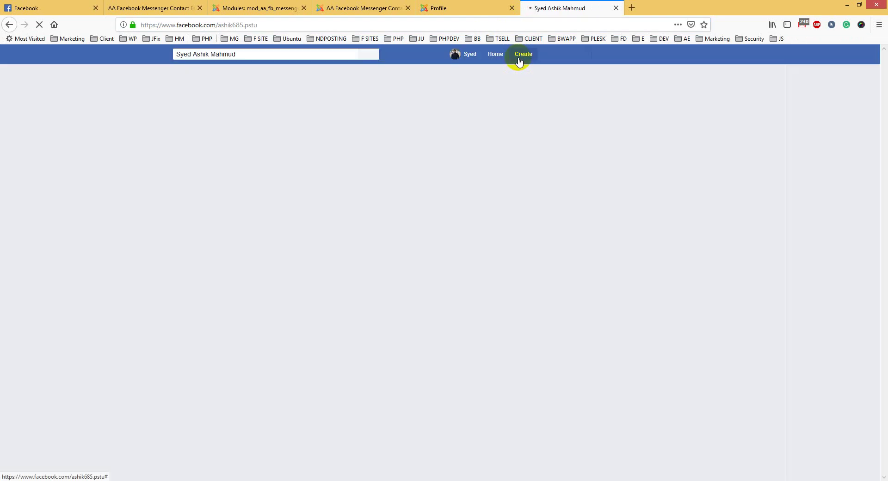
click(219, 25)
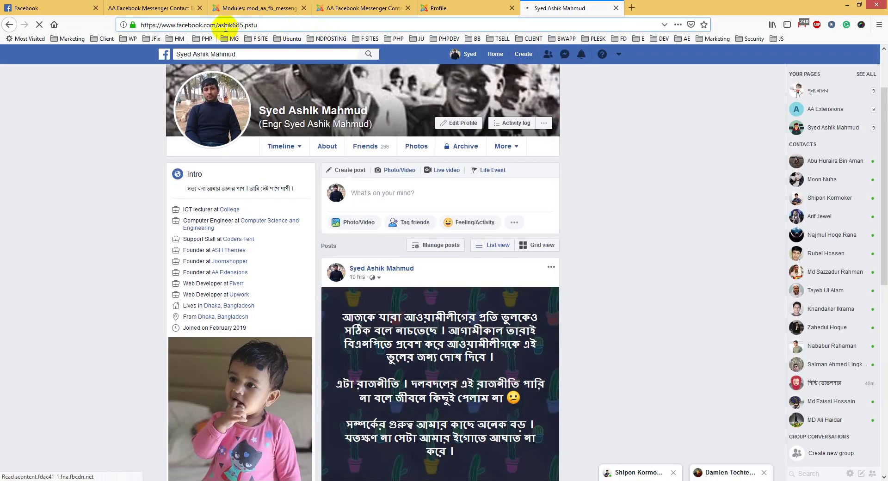
click(271, 27)
Compare the Profile Username field with the username in the Profile Help example link.
click(352, 3)
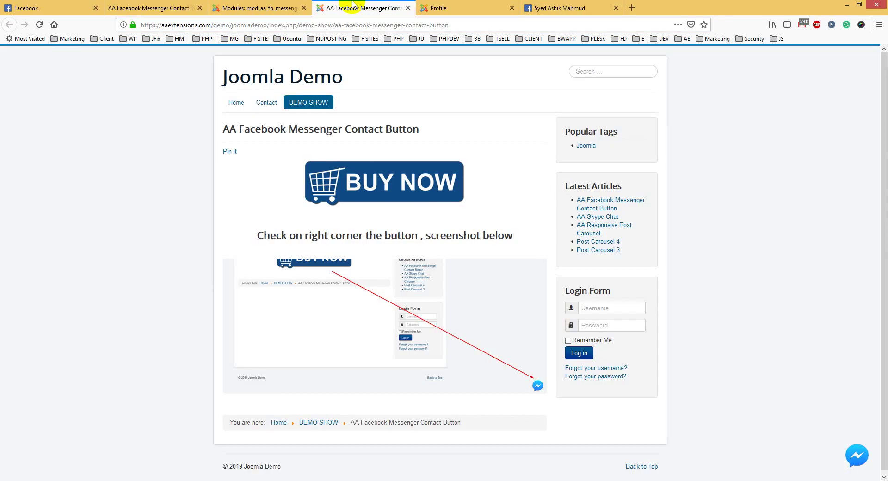
click(284, 7)
click(234, 221)
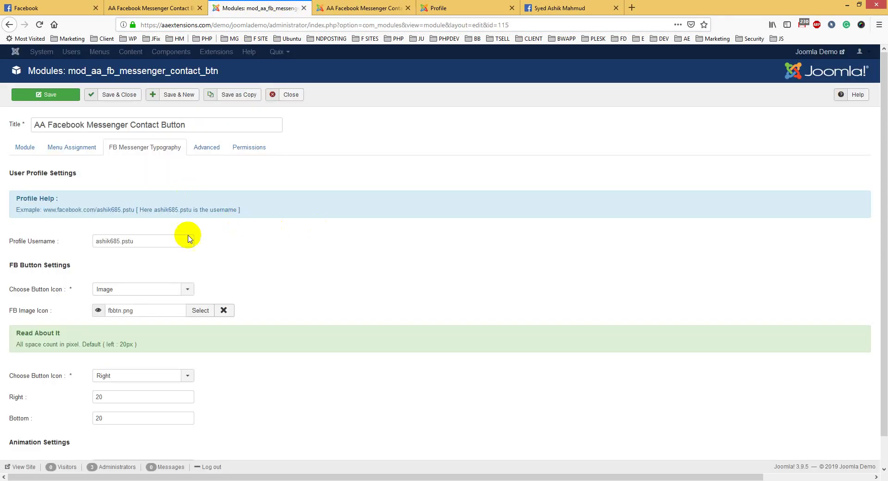
drag(142, 241, 100, 240)
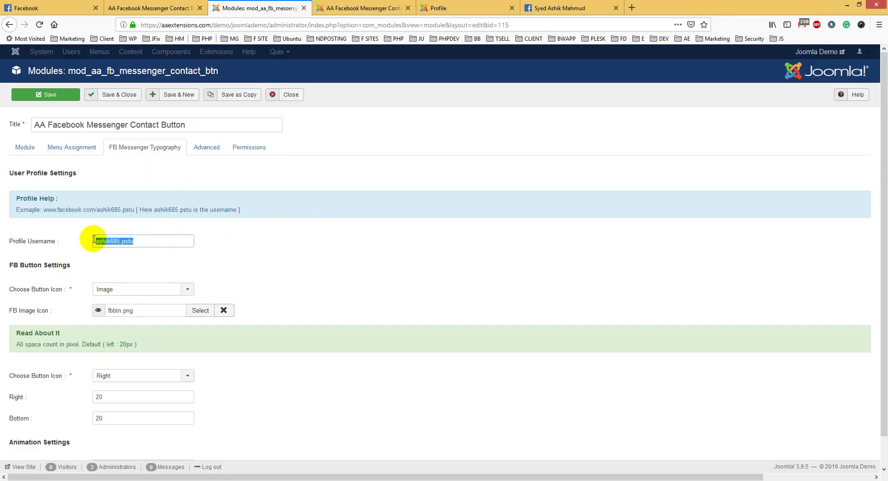
click(133, 214)
drag(135, 209, 110, 209)
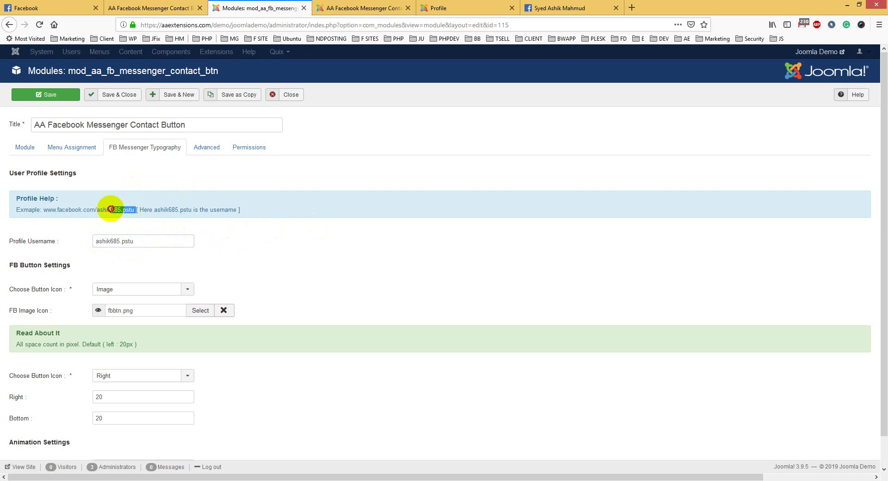
drag(139, 240, 90, 240)
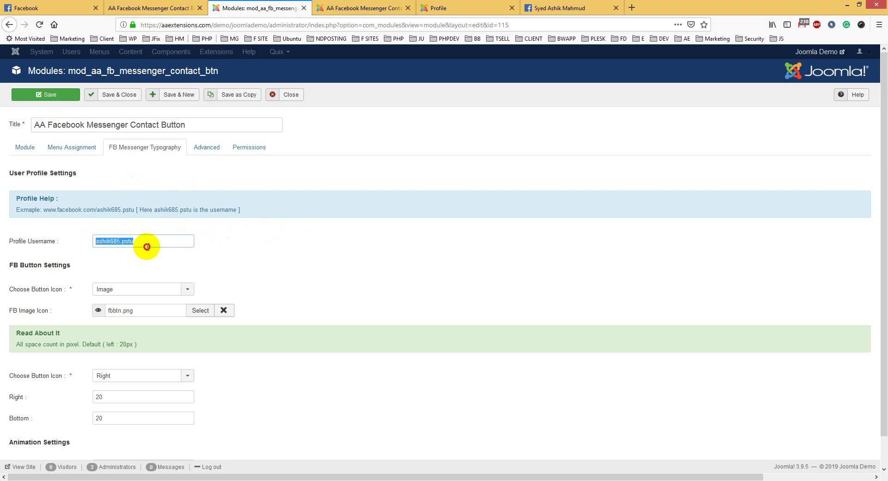
scroll(213, 253, down, 1)
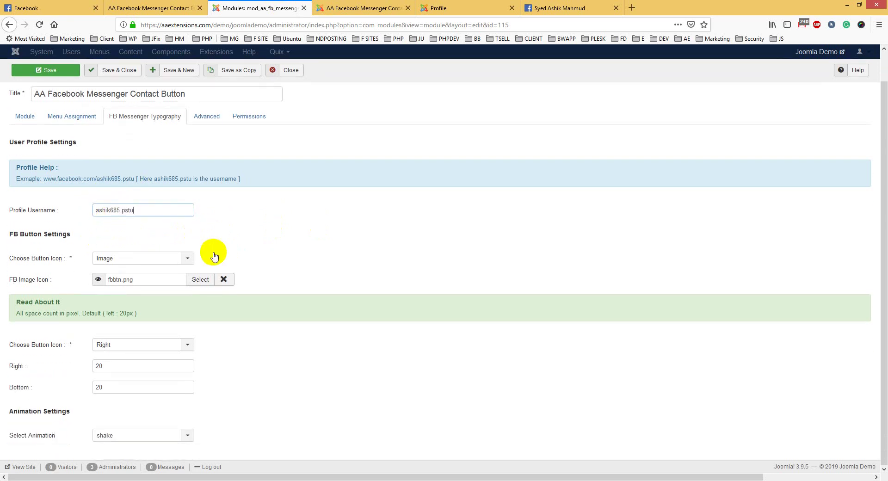
click(115, 260)
click(114, 282)
click(119, 258)
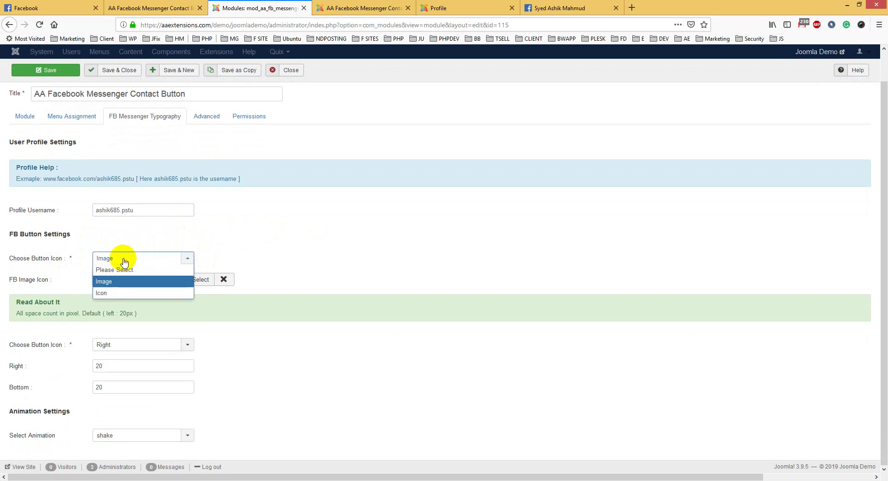
click(118, 293)
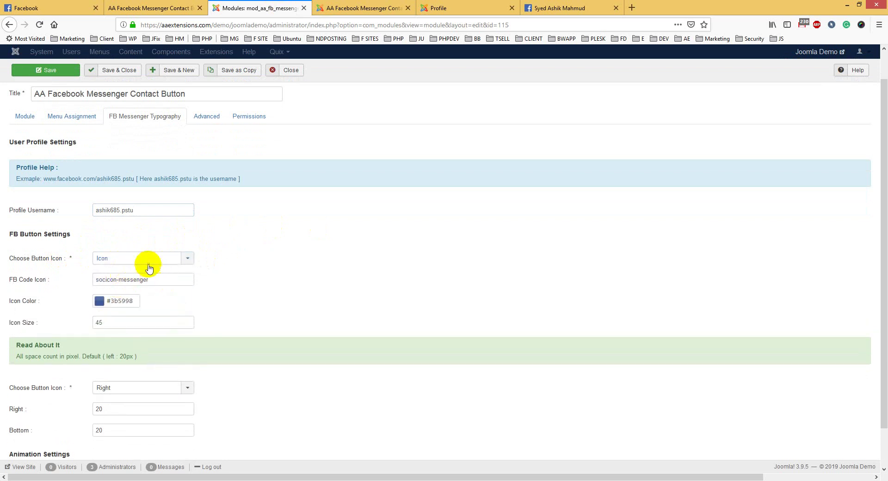
click(143, 262)
click(127, 279)
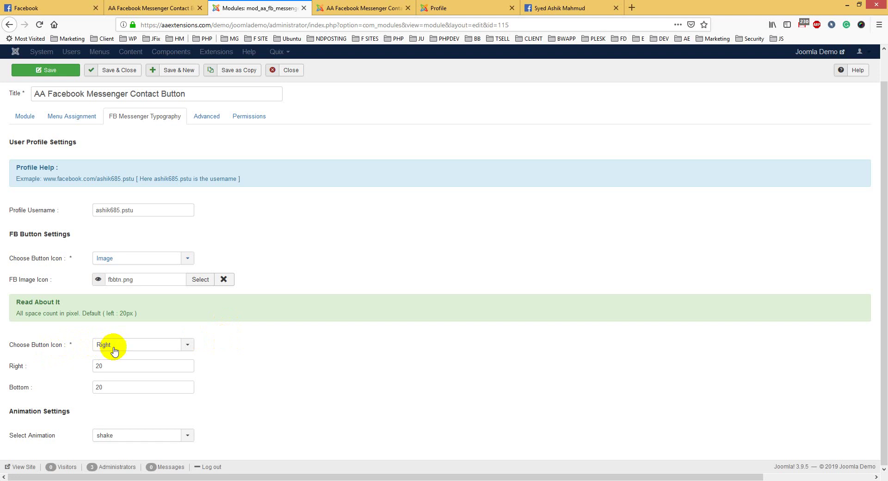
Try the button position on the left side, then set it back to right.
click(138, 345)
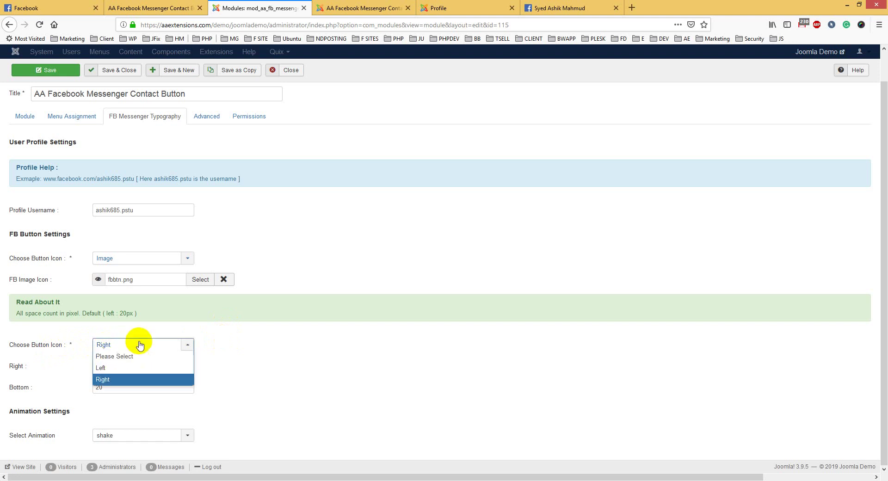
click(125, 367)
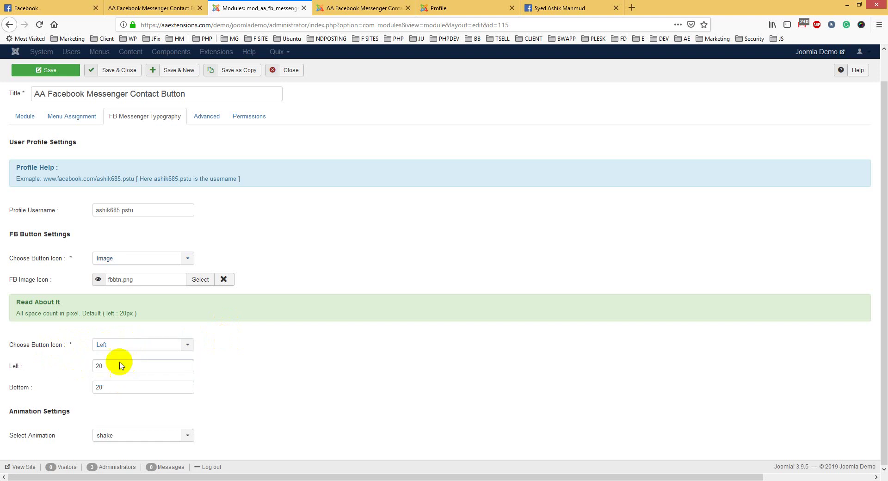
click(121, 345)
click(103, 379)
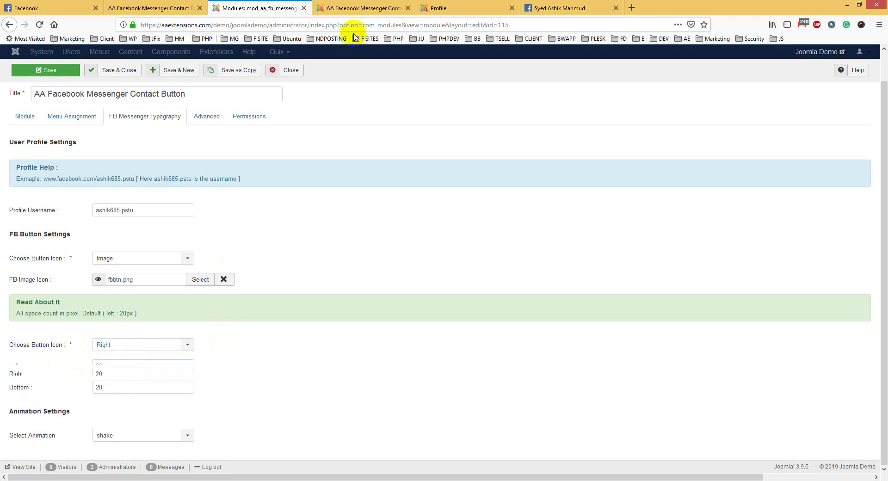
click(351, 8)
click(268, 8)
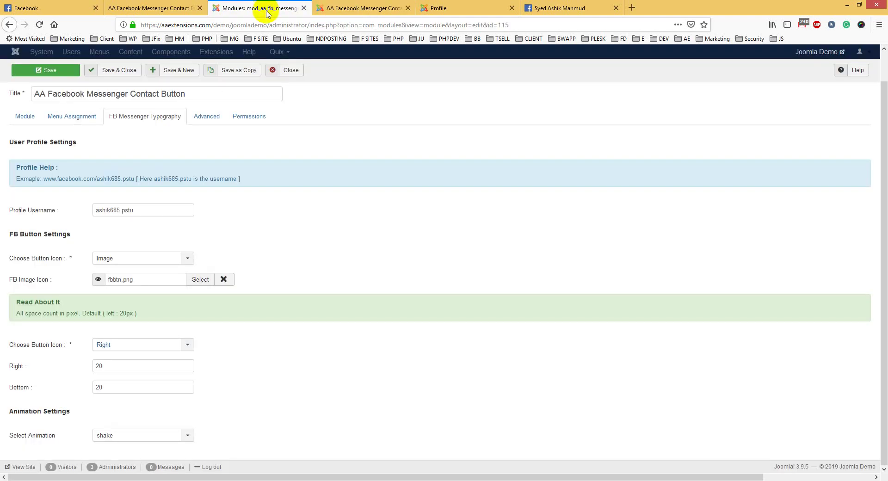
Change Select Animation from shake to bounce and save the module.
click(188, 435)
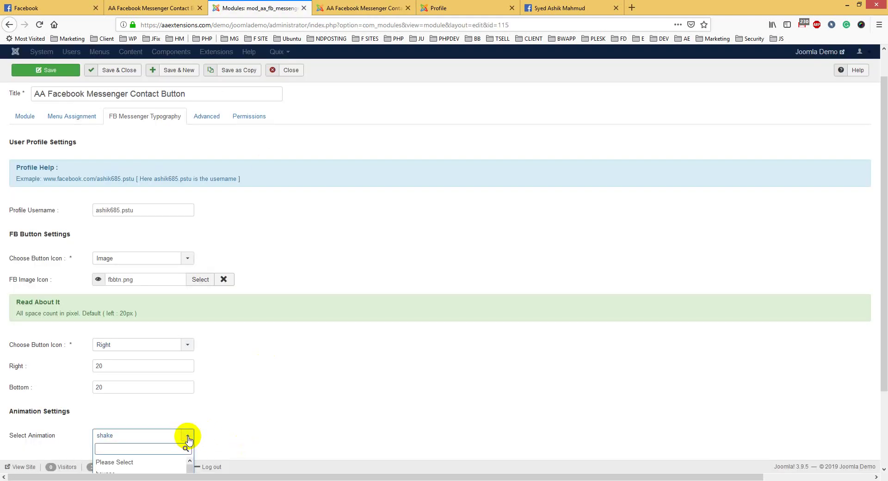
scroll(188, 439, down, 2)
click(119, 368)
scroll(258, 377, up, 3)
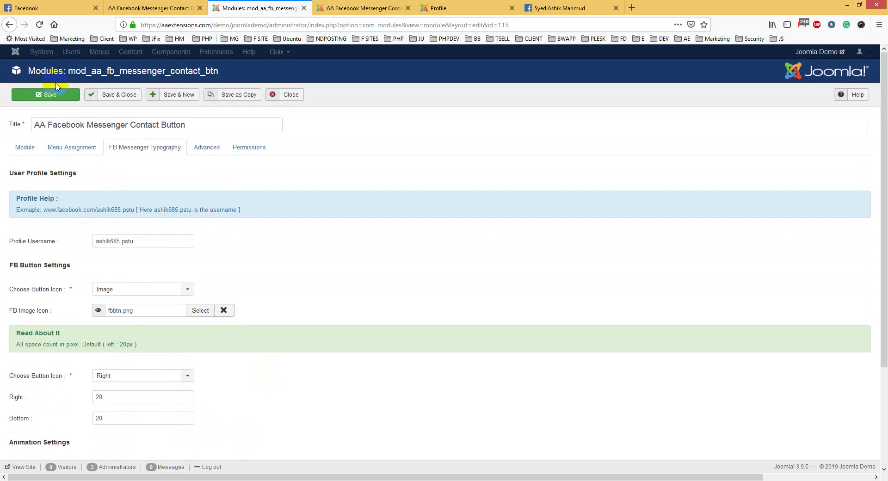
click(55, 92)
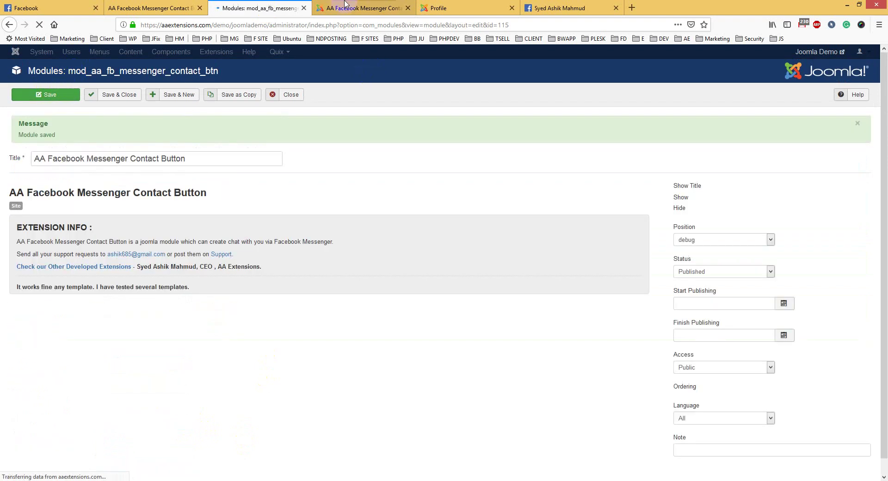
Reload the demo page and check the Messenger button's bounce animation.
click(363, 7)
click(45, 27)
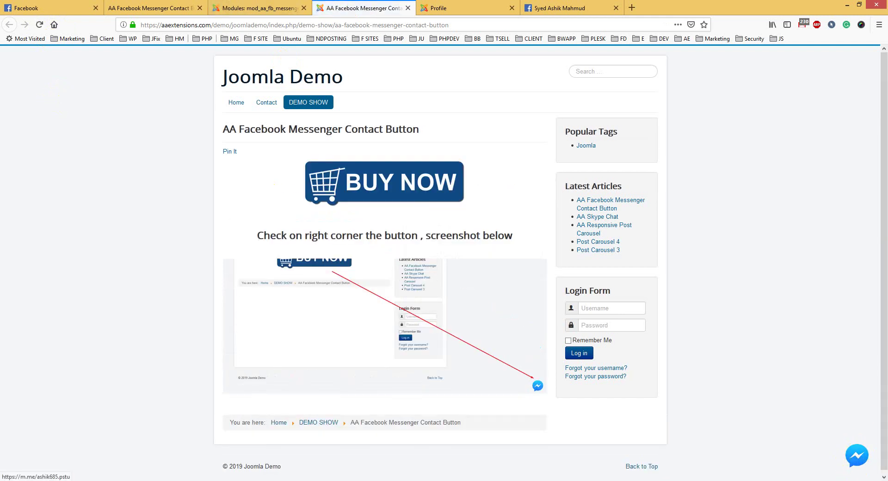
click(855, 465)
Set the Messenger button position to Left, save the module, and view the demo page.
click(259, 8)
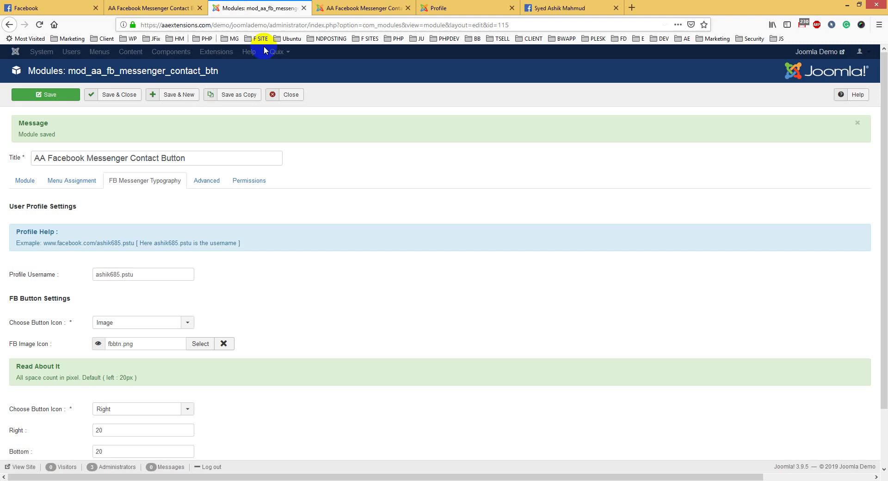
scroll(337, 327, down, 2)
click(156, 344)
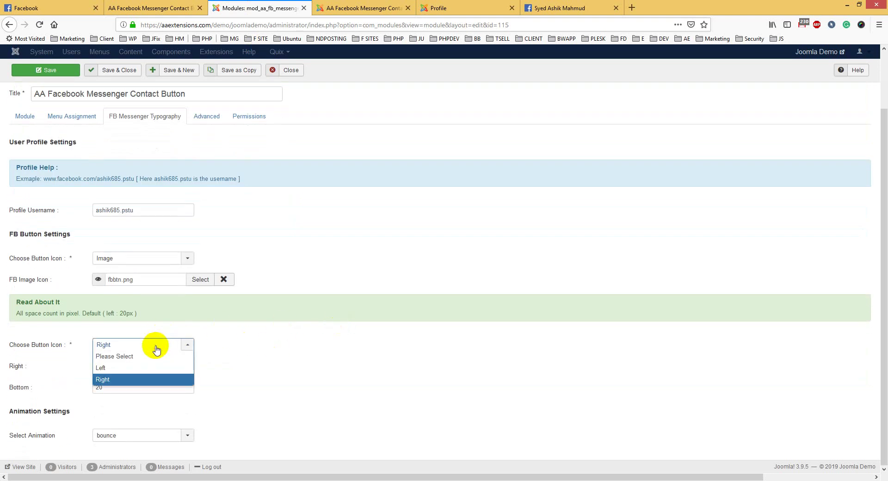
click(150, 367)
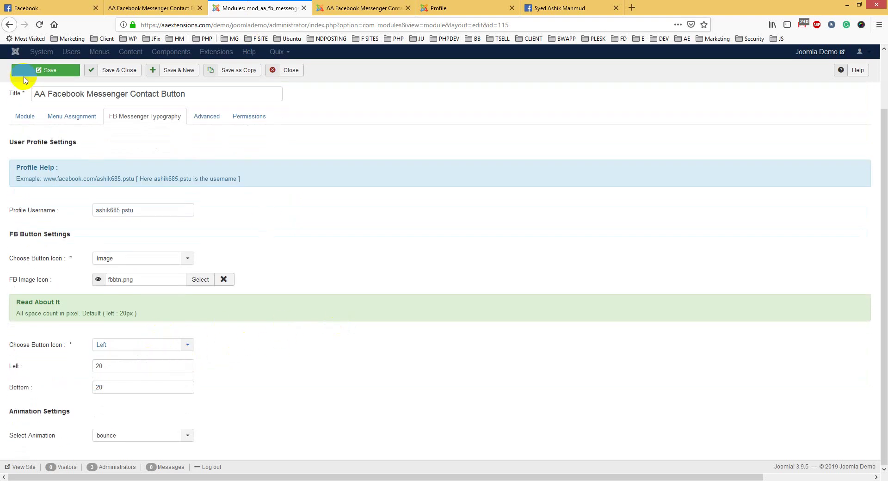
click(37, 70)
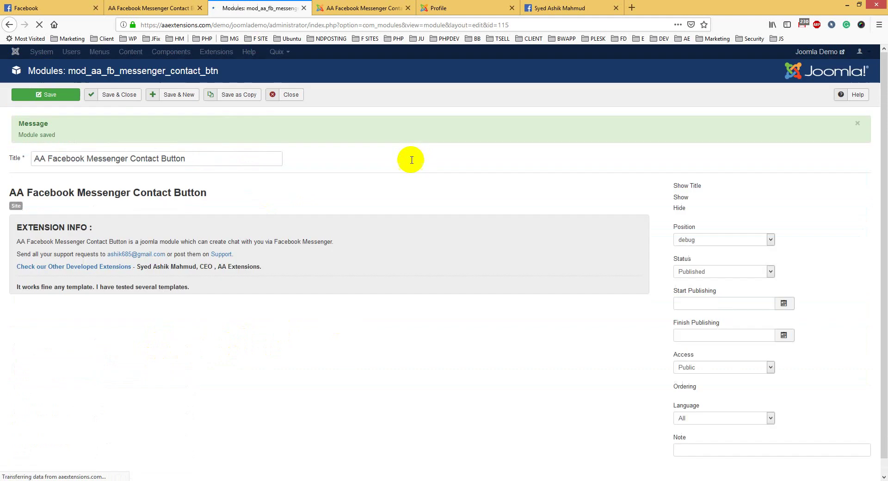
click(363, 7)
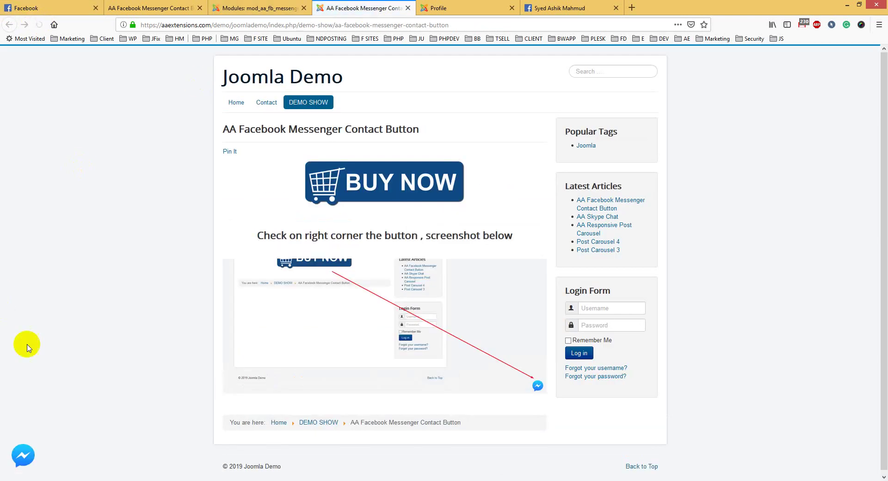
Set the Left offset to 40 and the Bottom offset to 60 pixels, then save.
click(259, 8)
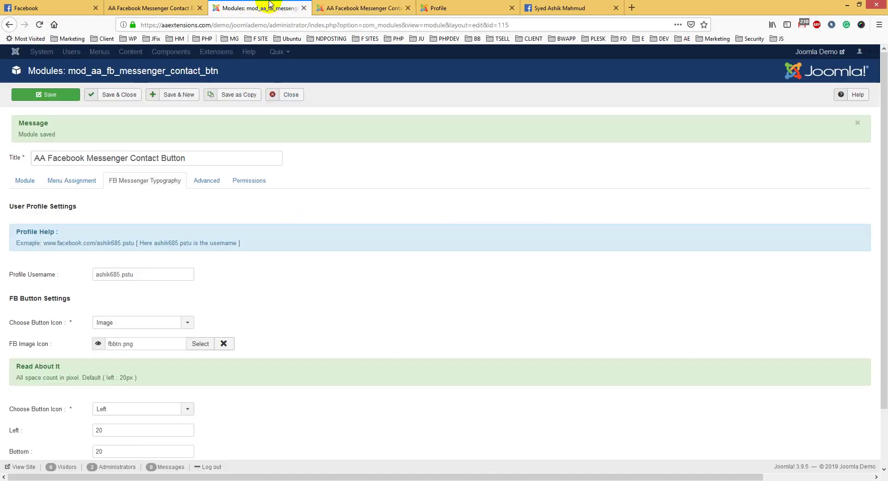
double_click(113, 426)
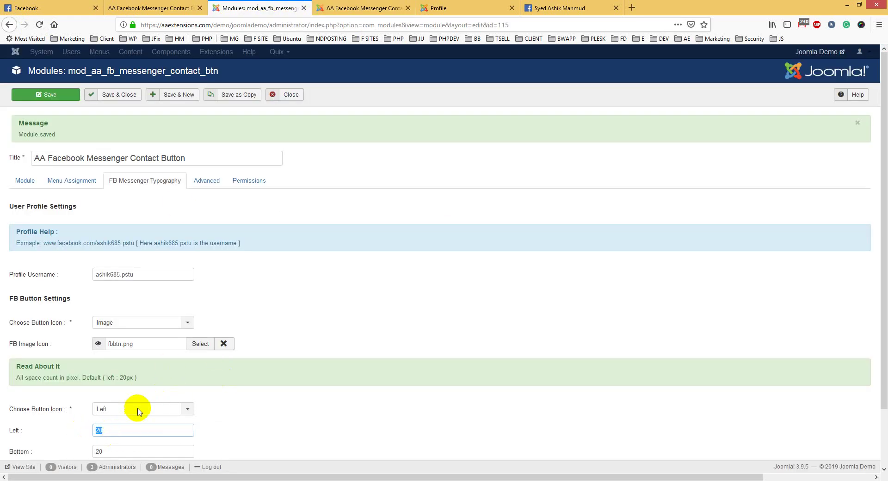
drag(14, 378, 75, 380)
click(80, 382)
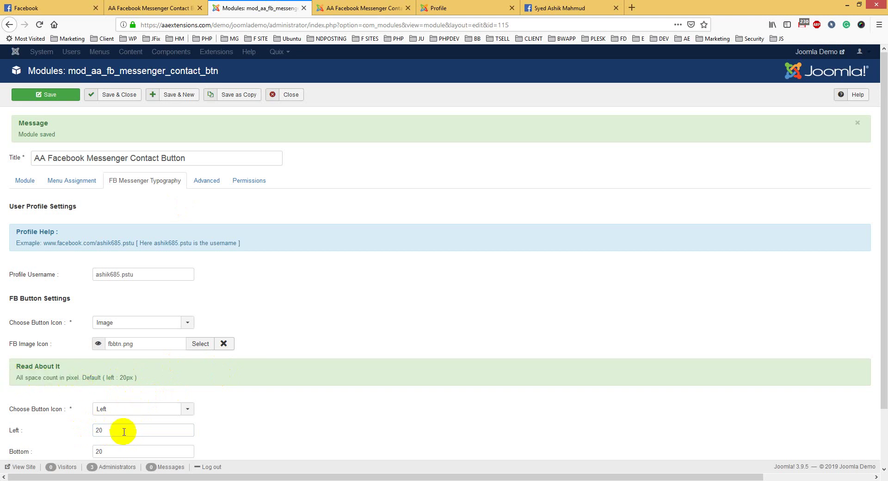
double_click(122, 430)
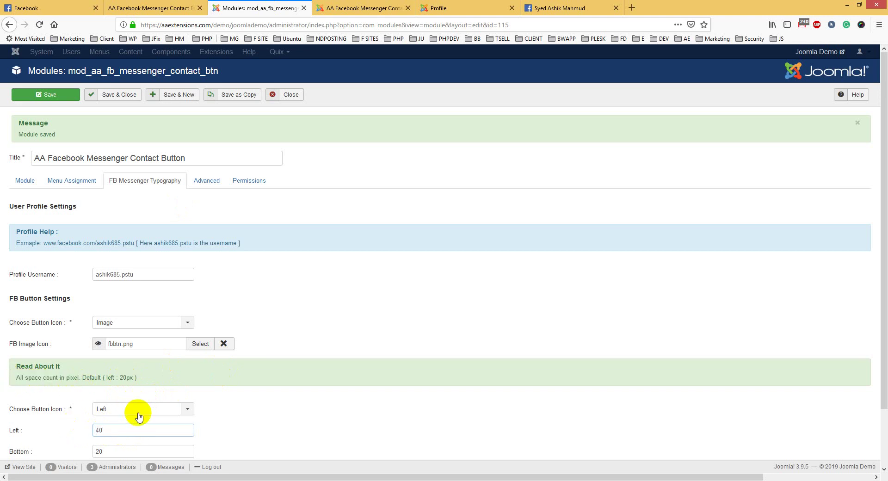
text(40)
key(Tab)
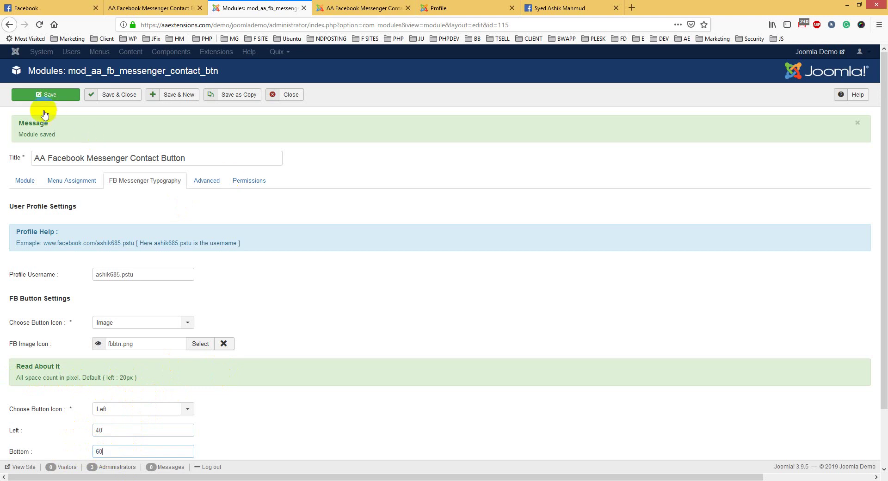
click(45, 95)
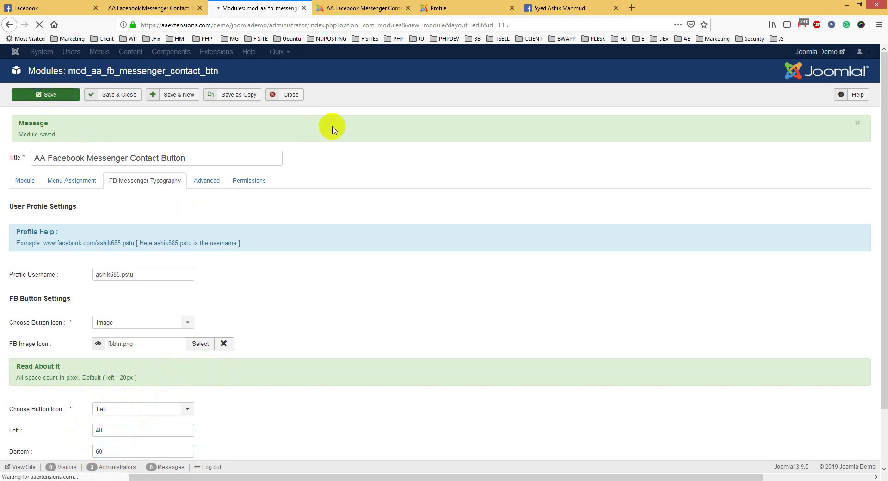
Reload the front-end demo page to see the button at its new bottom-left offset.
click(360, 8)
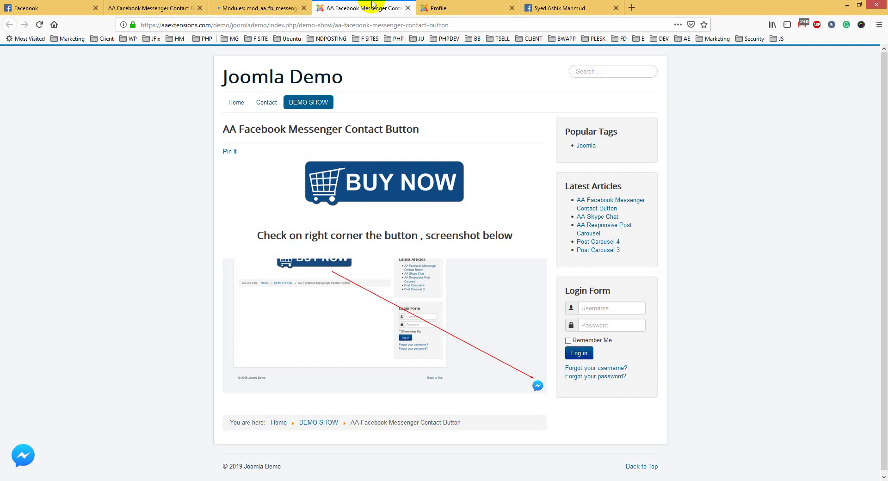
click(40, 24)
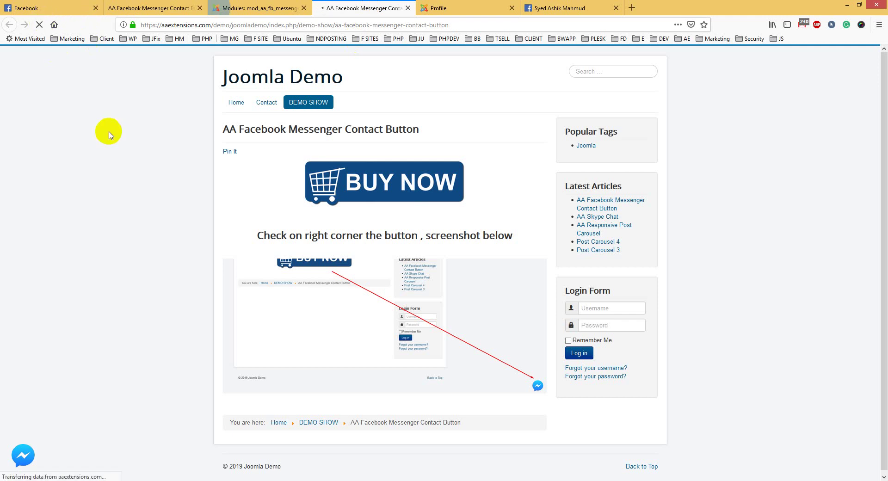